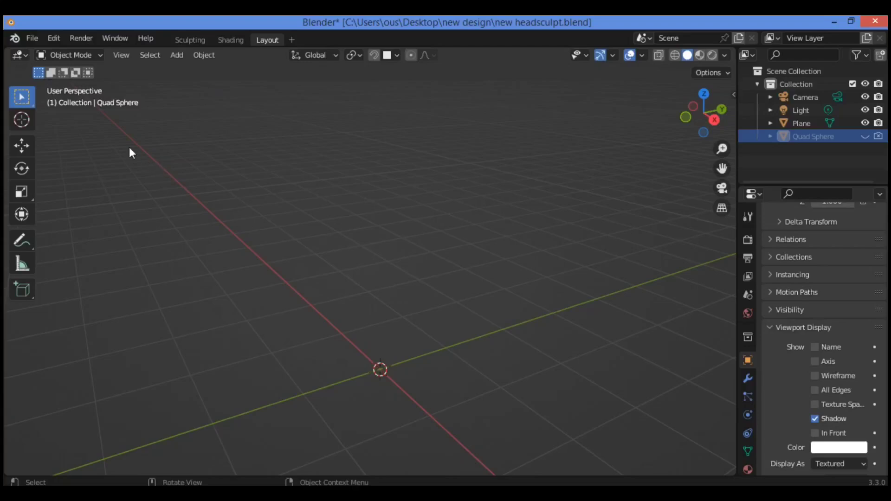
Add a plane mesh at the world origin and enter Edit Mode on it
key(shift+a)
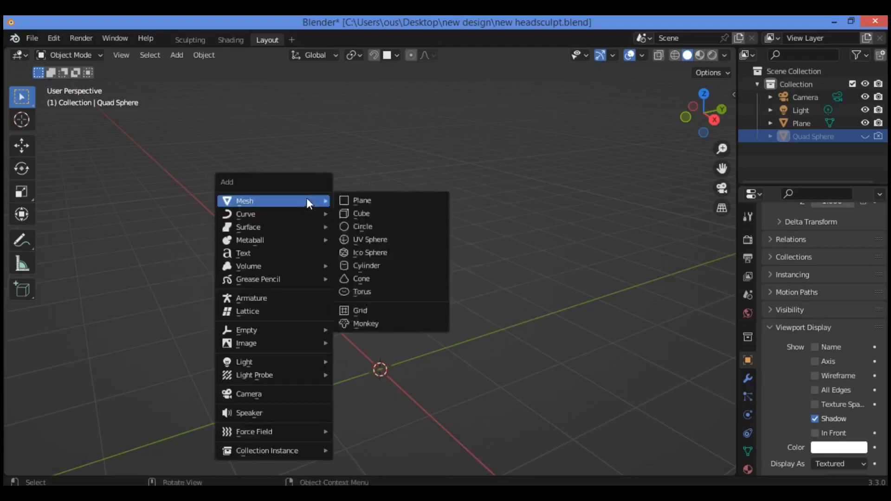
mouse_move(280, 198)
click(371, 197)
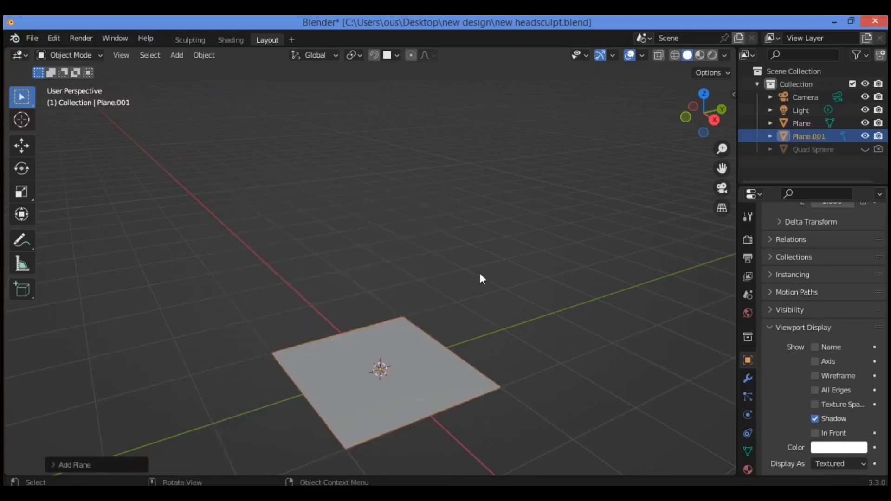
drag(721, 168, 729, 103)
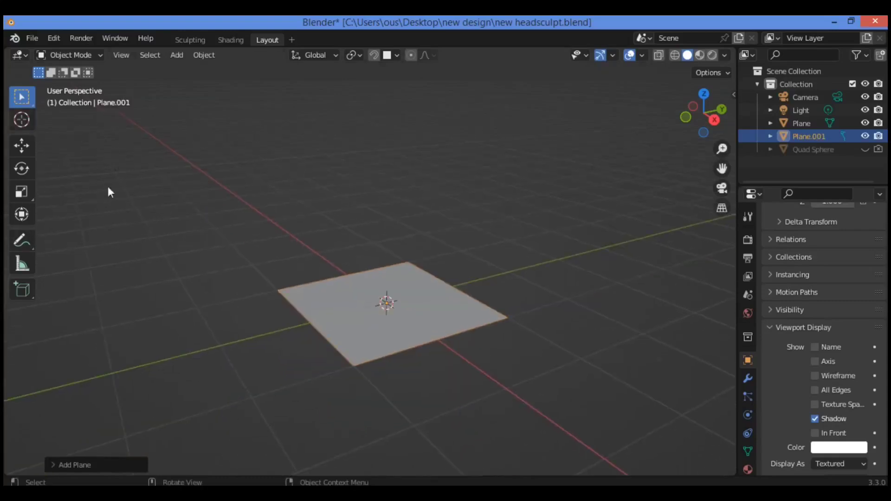
key(Tab)
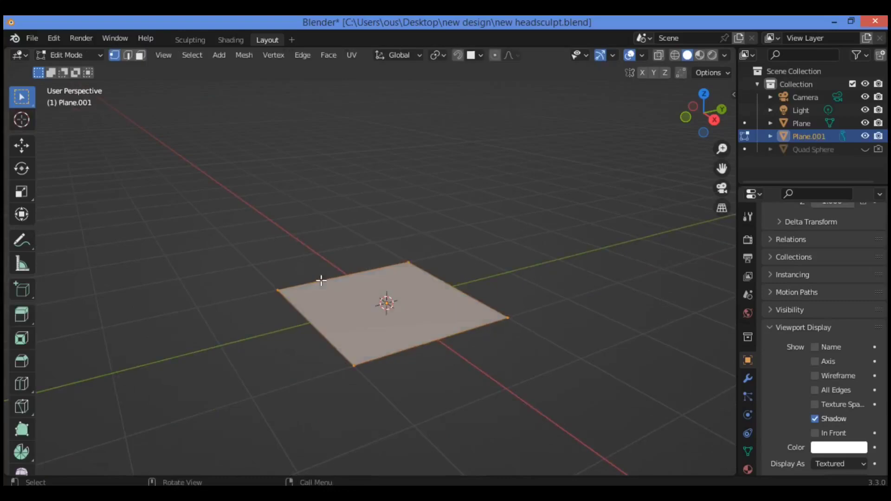
With the Poly Build tool, extrude each of the plane's four edges outward into a new quad face
scroll(17, 264, down, 3)
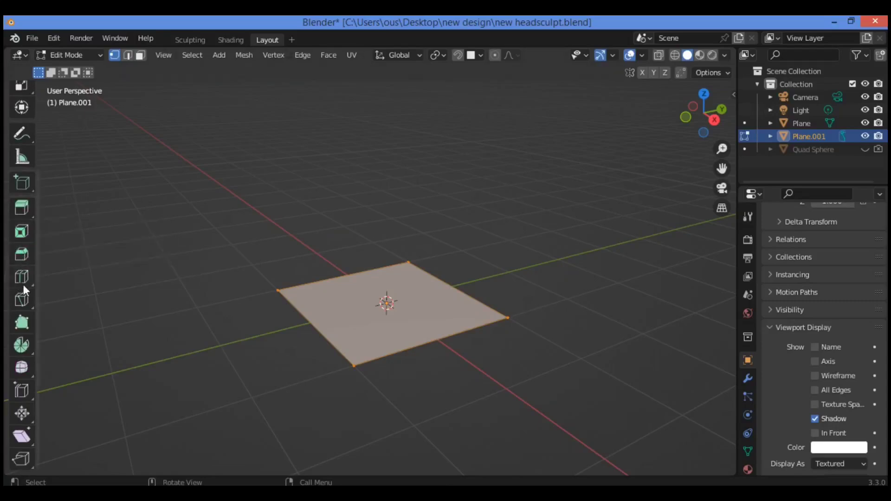
click(23, 323)
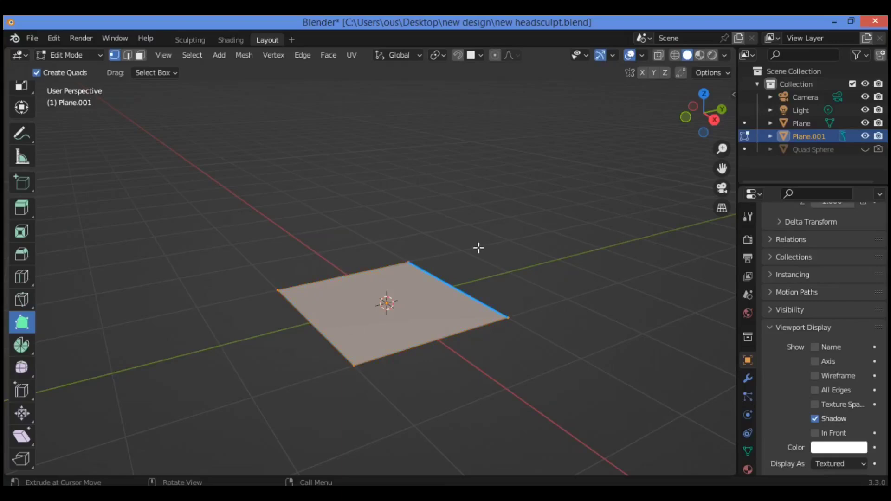
shift+middle_drag(478, 248, 469, 215)
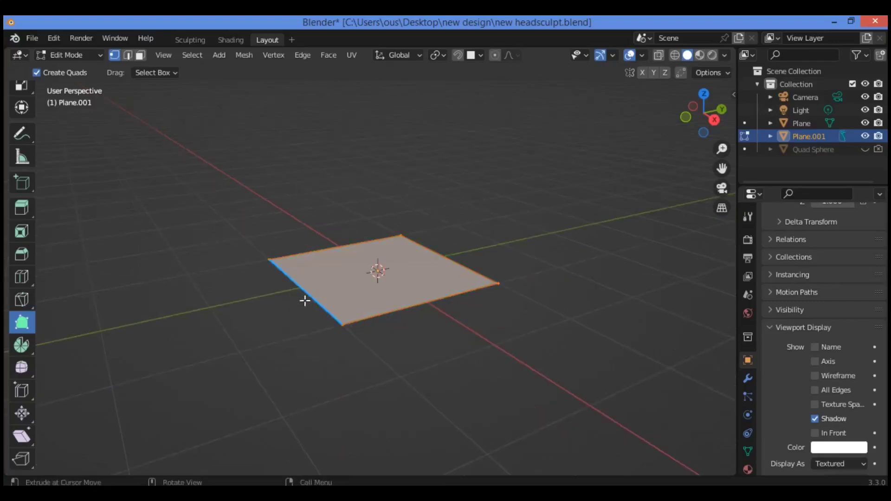
click(307, 293)
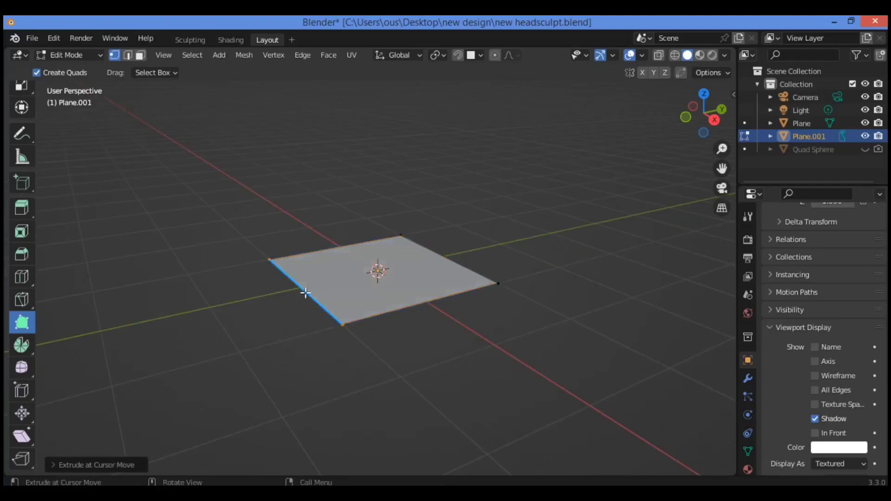
drag(308, 298, 175, 330)
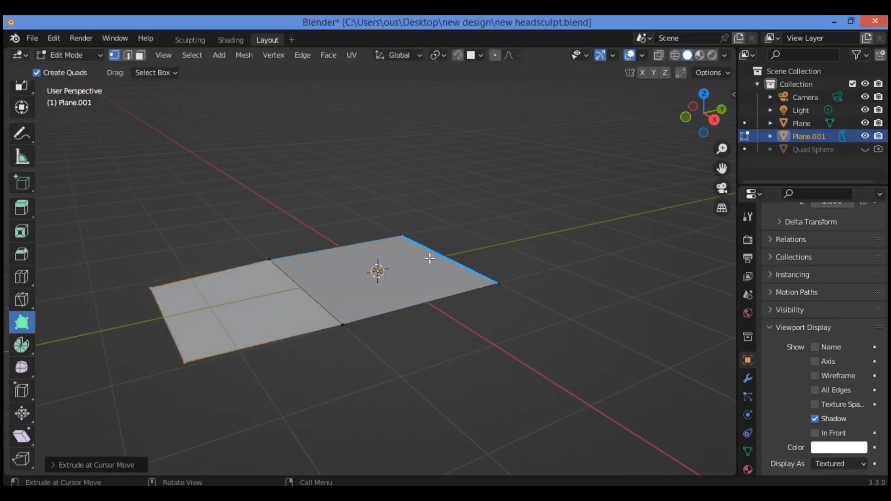
drag(438, 256, 545, 237)
drag(334, 247, 288, 188)
drag(717, 117, 647, 127)
drag(415, 284, 578, 297)
key(x)
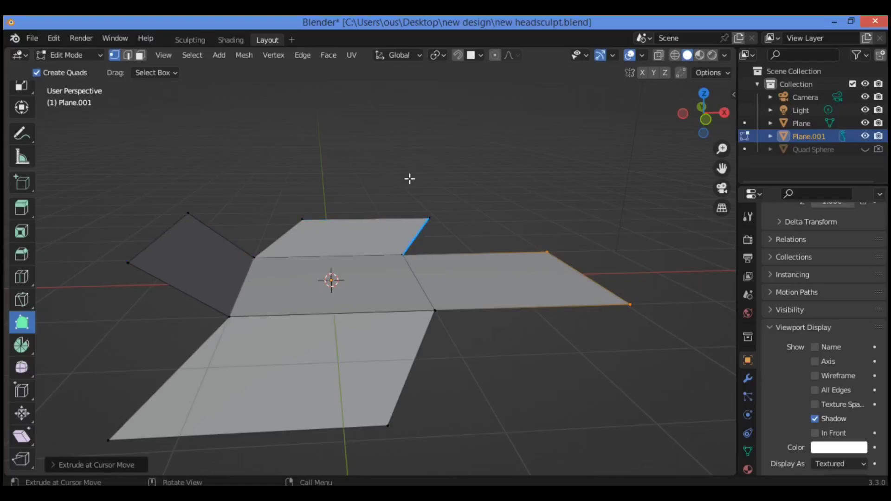
Build extra Poly Build faces off the outer edges of the back quad and the raised side quad
middle_drag(409, 176, 531, 211)
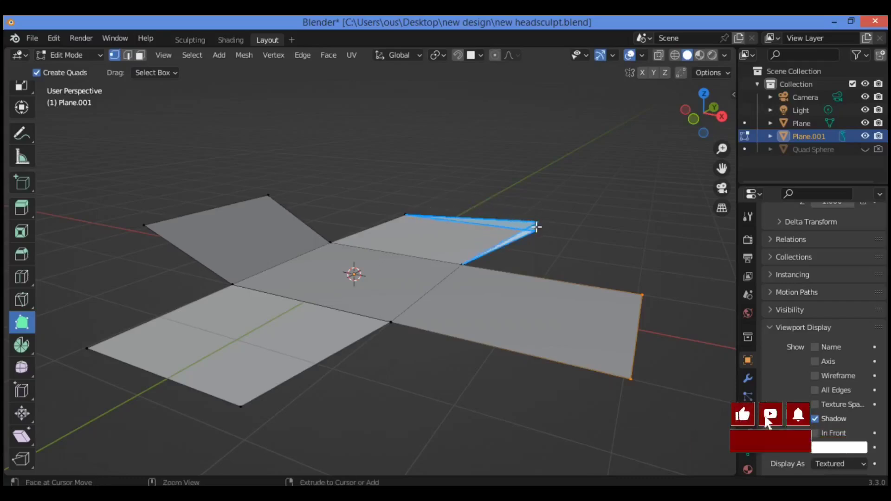
ctrl+drag(549, 169, 564, 139)
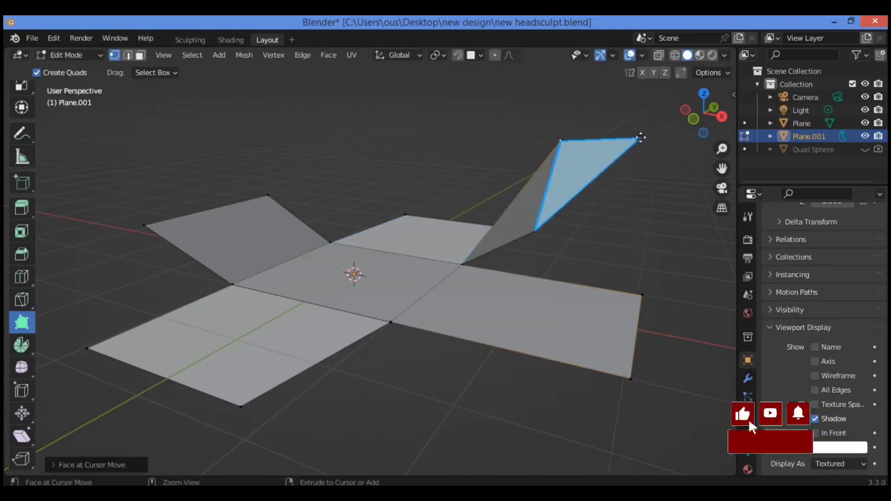
ctrl+click(640, 138)
drag(705, 114, 151, 148)
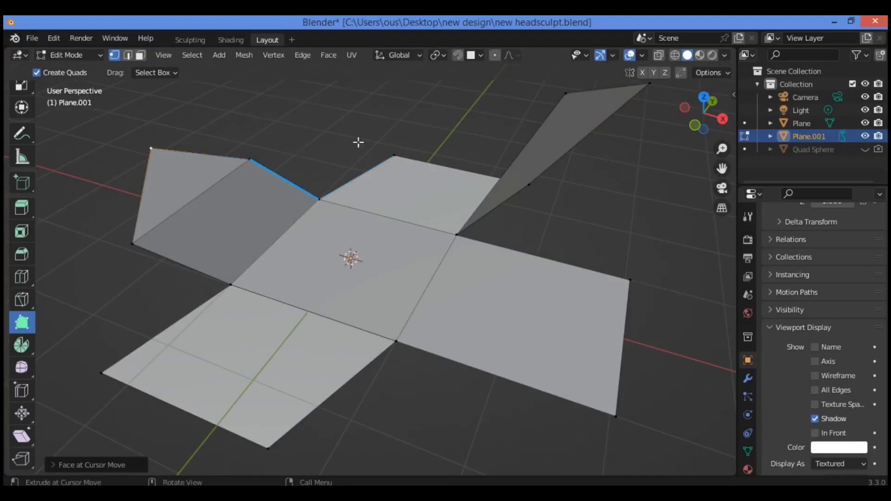
Delete the triangle, the raised side quad and the remaining faces with Poly Build, leaving a single vertex at the origin
key(shift)
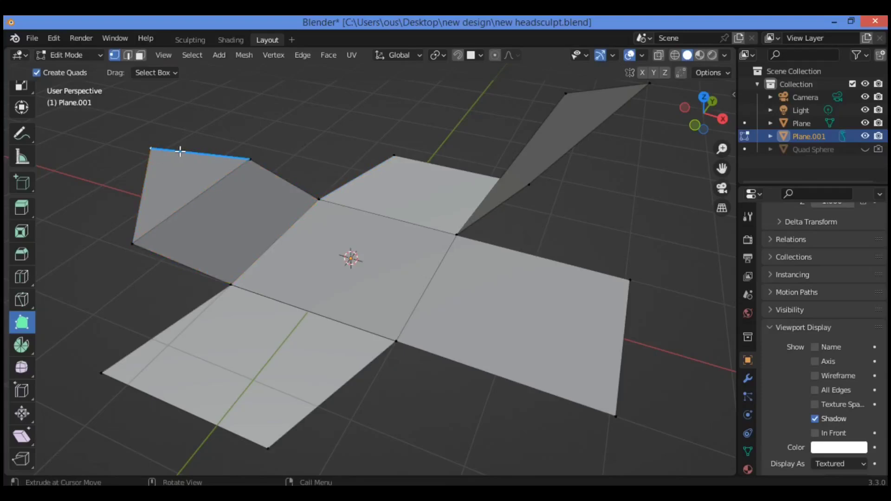
key(shift)
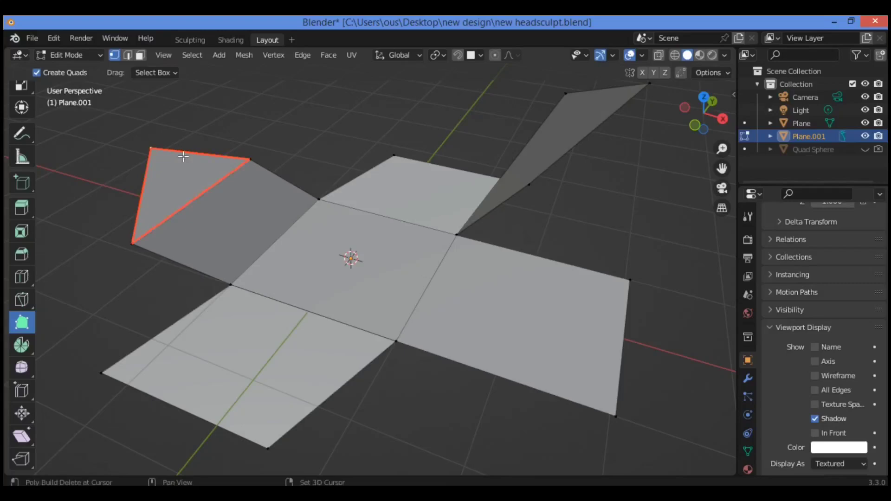
shift+click(183, 160)
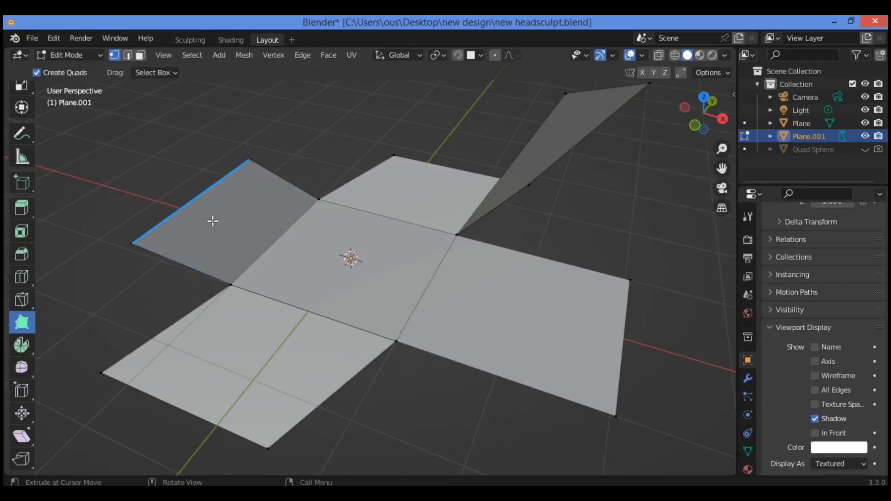
key(shift)
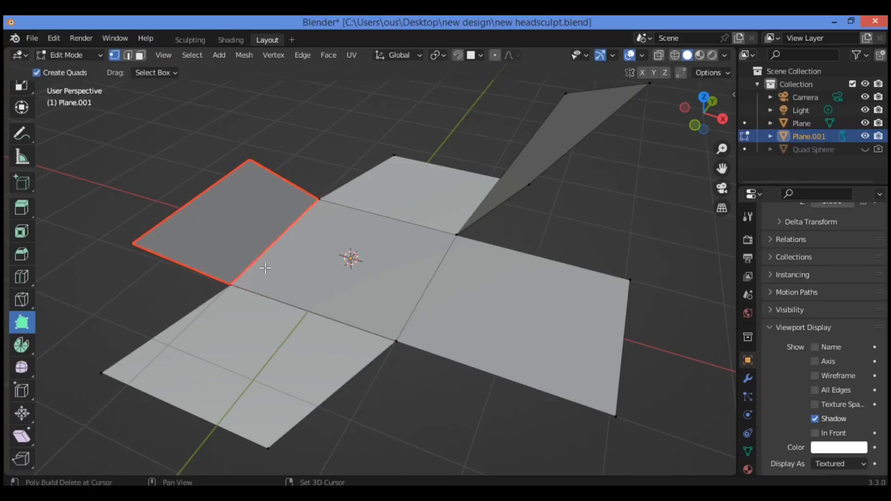
shift+click(226, 210)
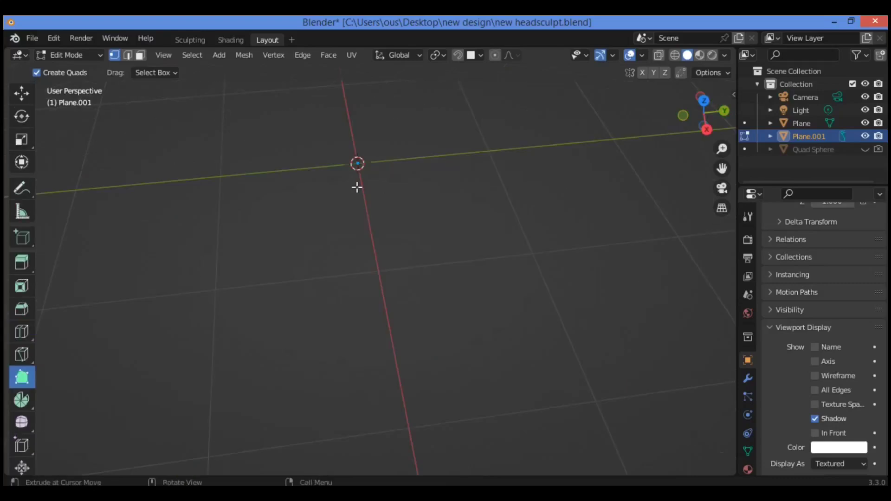
Extrude from the vertex at the origin with Poly Build and shape an open chain of four vertices
ctrl+click(357, 163)
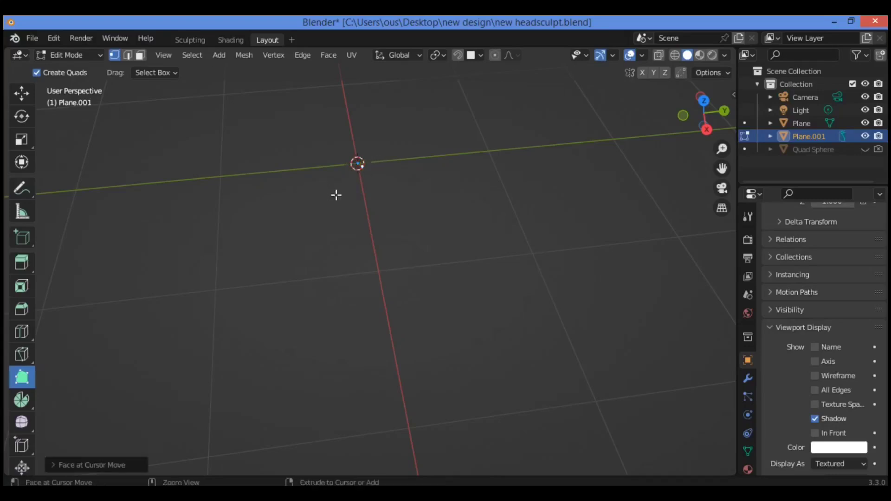
shift+scroll(375, 167, down, 2)
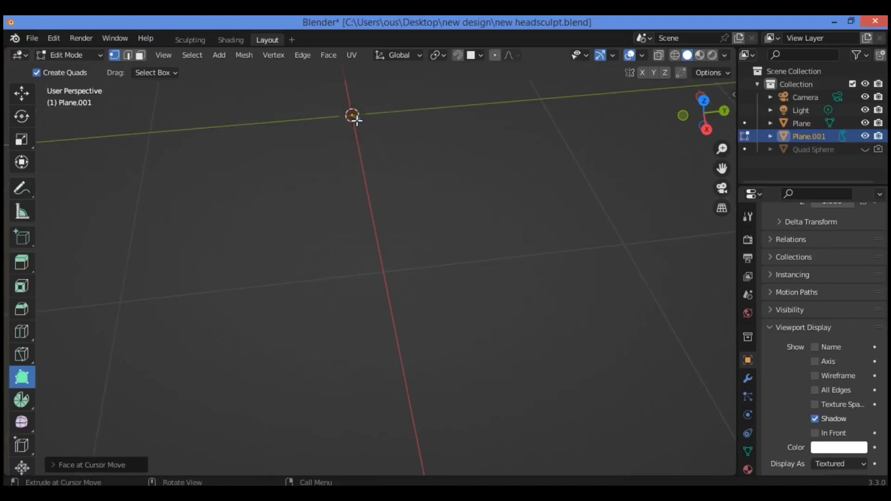
key(g)
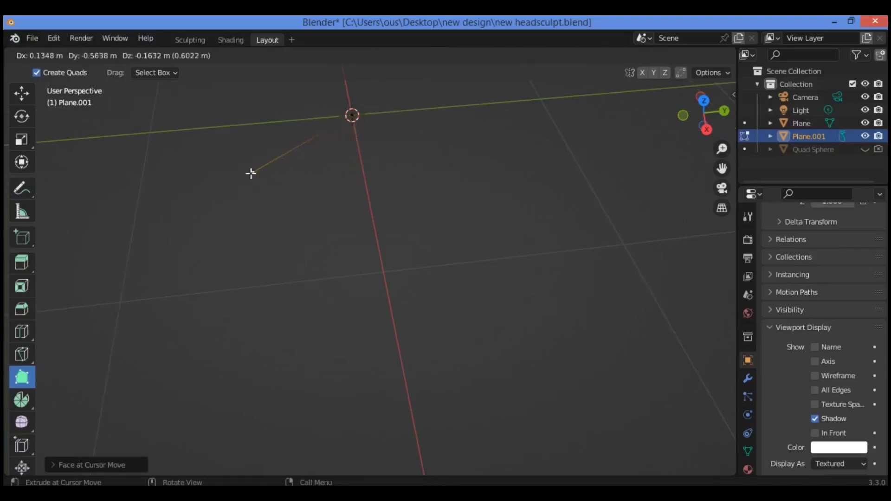
click(251, 173)
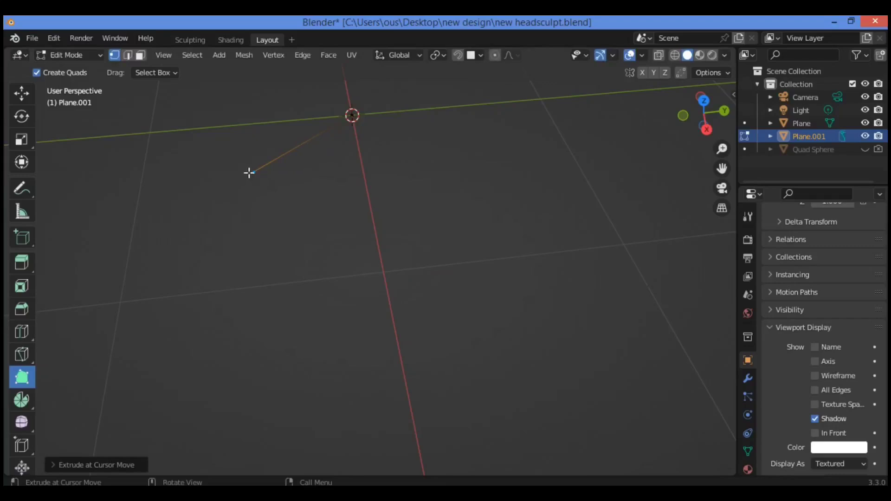
key(g)
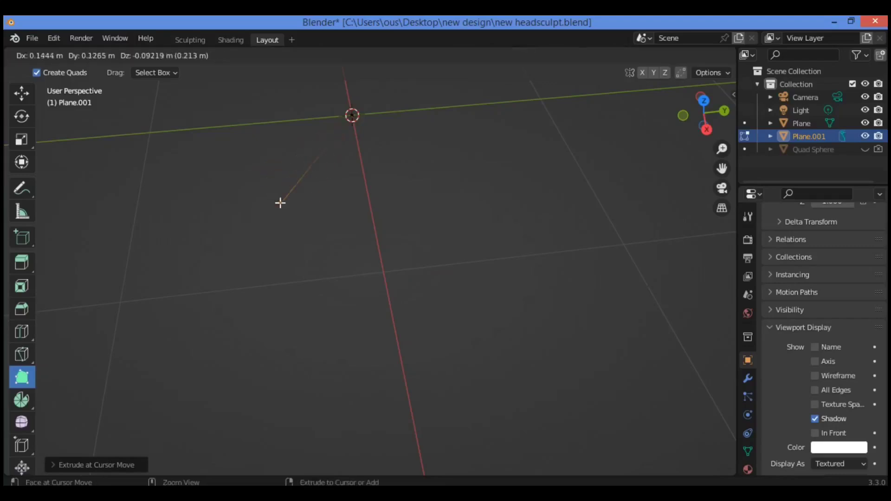
click(279, 203)
drag(277, 202, 314, 110)
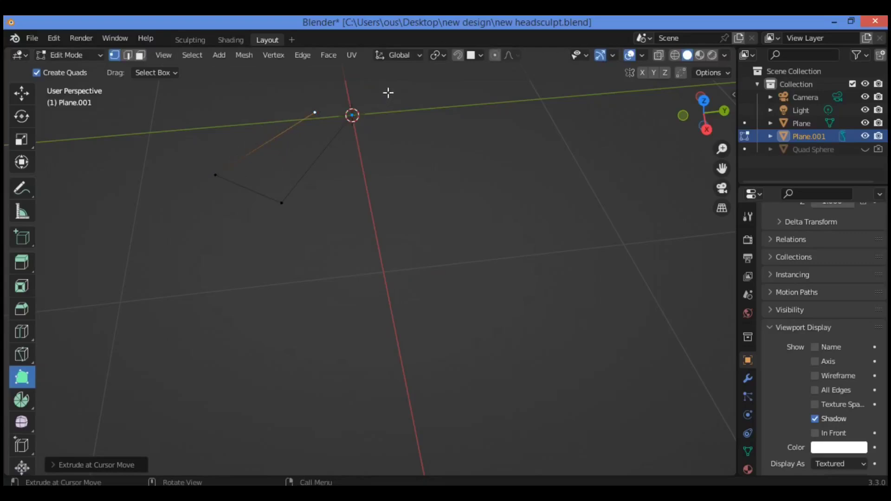
drag(163, 268, 387, 146)
Switch to box selection, select all vertices of the open chain and fill them with a face
scroll(30, 109, up, 2)
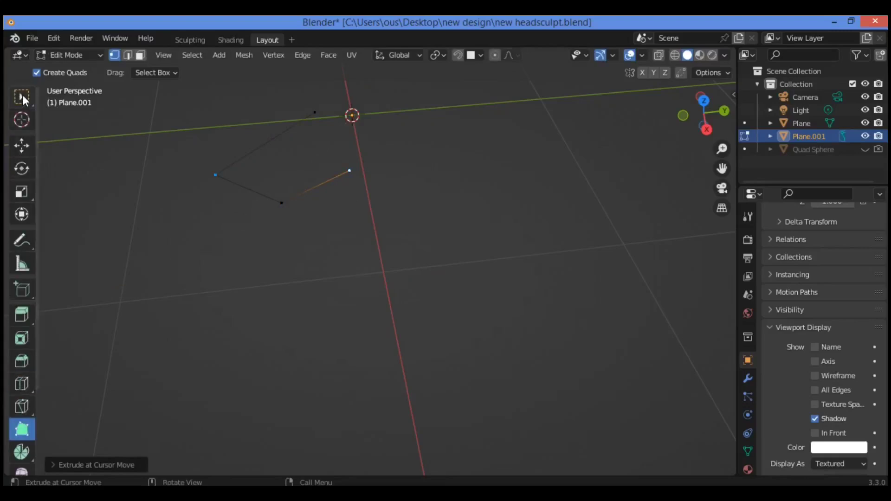
click(21, 96)
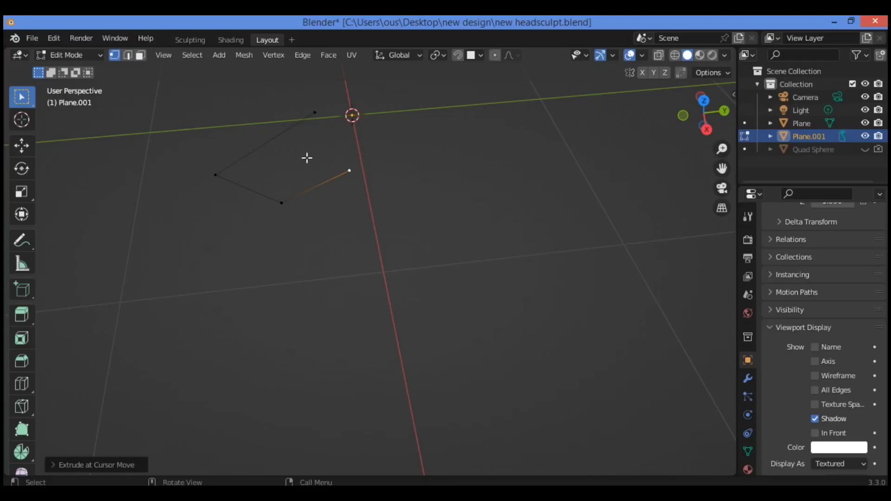
key(a)
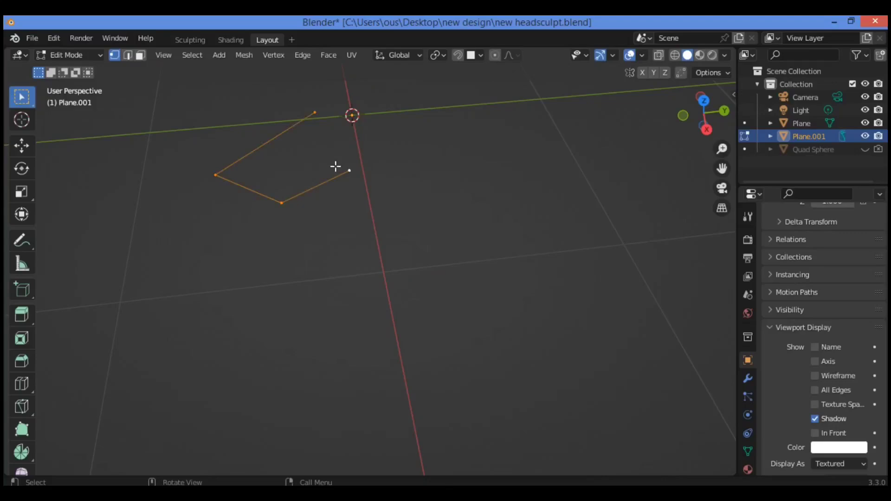
key(f)
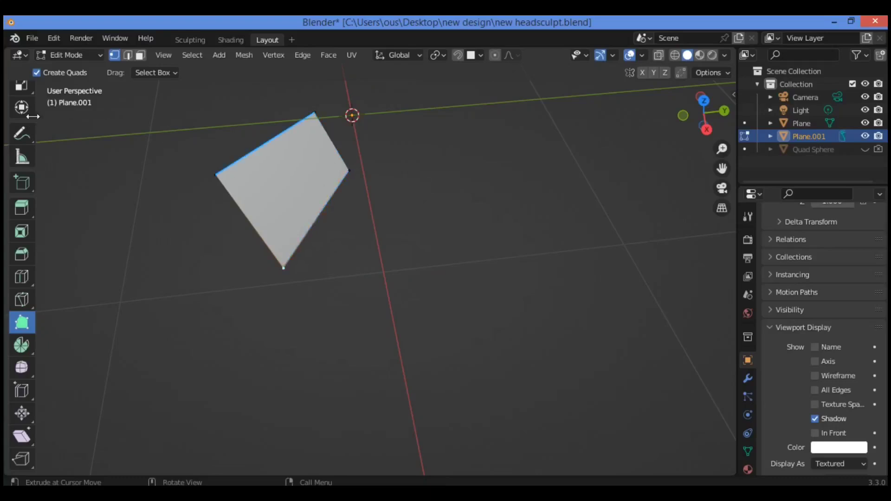
Select the entire mesh and delete all of its vertices
scroll(23, 97, up, 5)
click(22, 96)
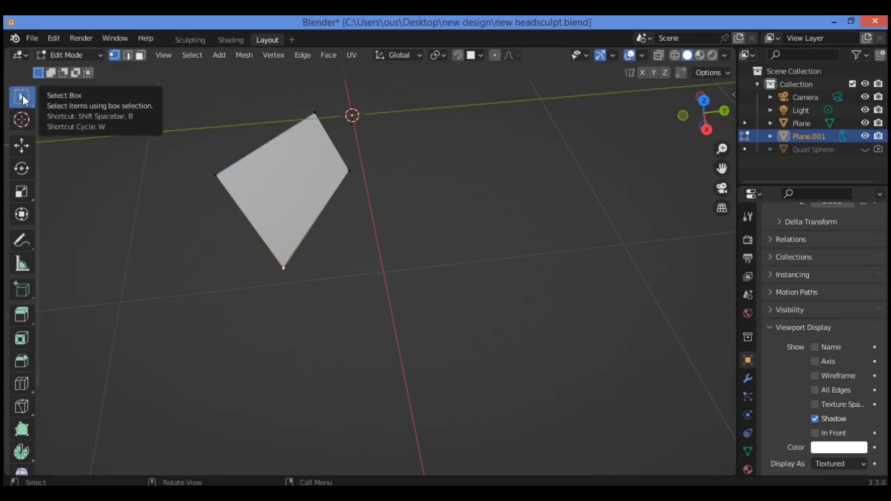
key(a)
key(x)
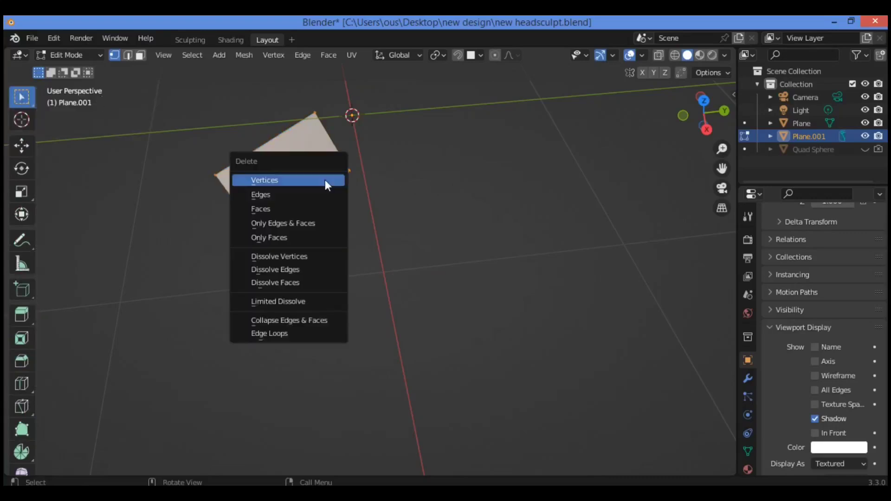
click(324, 180)
Unhide the Quad Sphere head sculpt in the viewport while staying in the empty plane's Edit Mode
shift+scroll(433, 174, up, 5)
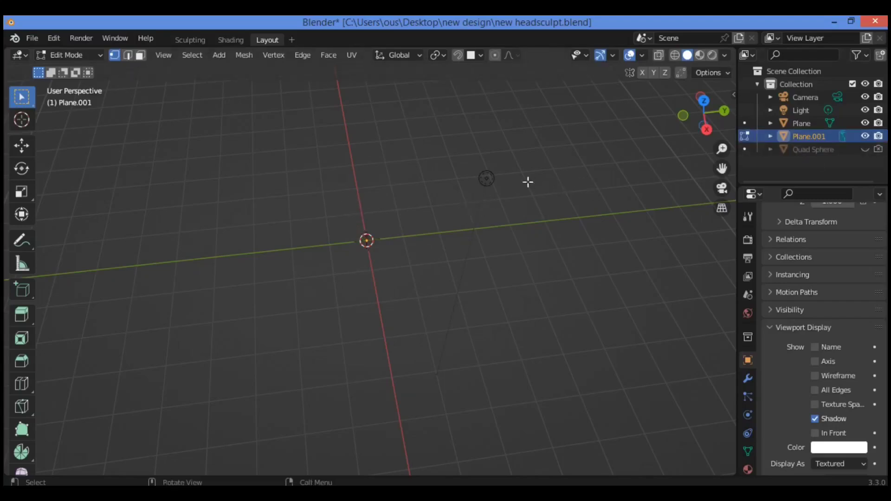
drag(701, 111, 693, 136)
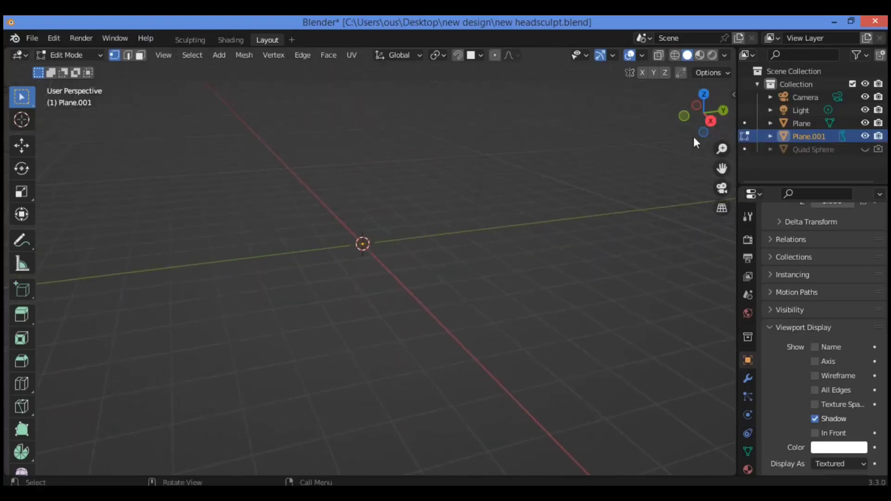
click(864, 149)
scroll(491, 173, up, 4)
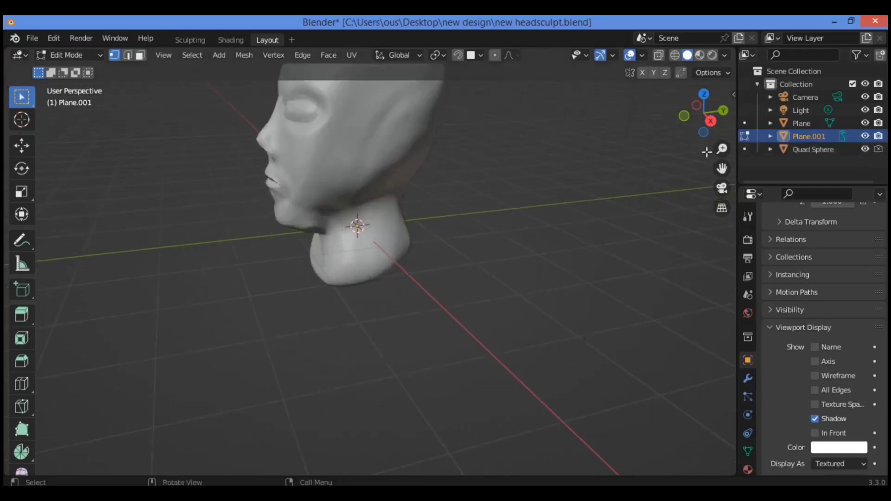
drag(721, 168, 722, 185)
drag(704, 115, 533, 183)
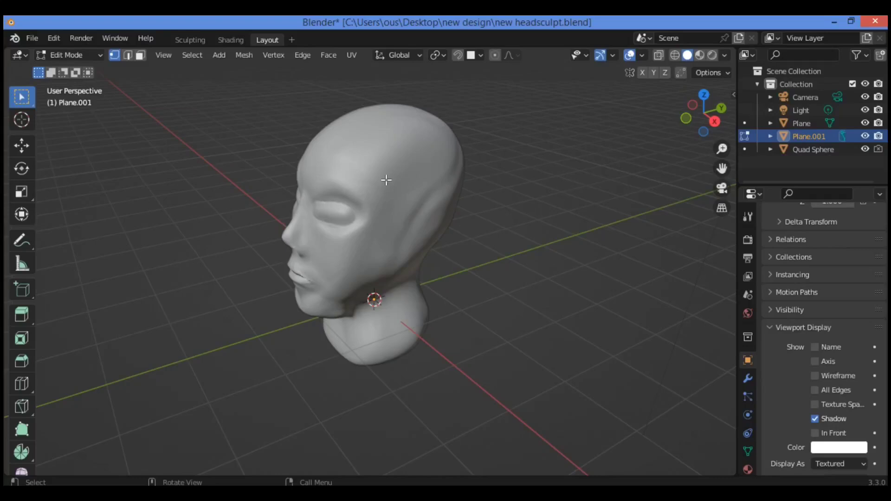
scroll(388, 179, up, 3)
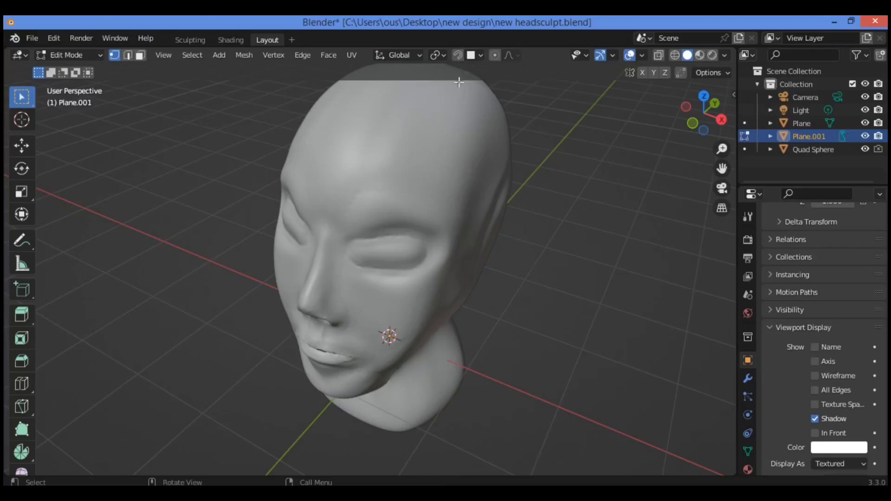
Turn off In Front display for the empty mesh and add a plane primitive to it
click(475, 54)
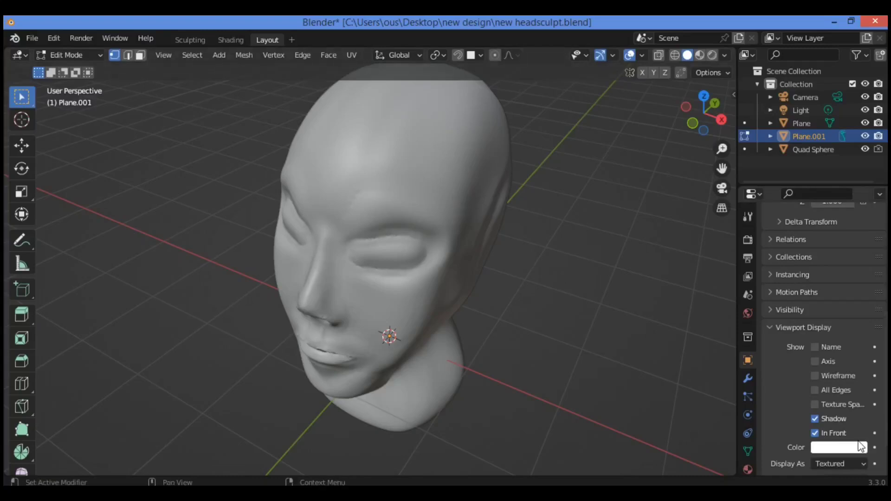
click(815, 433)
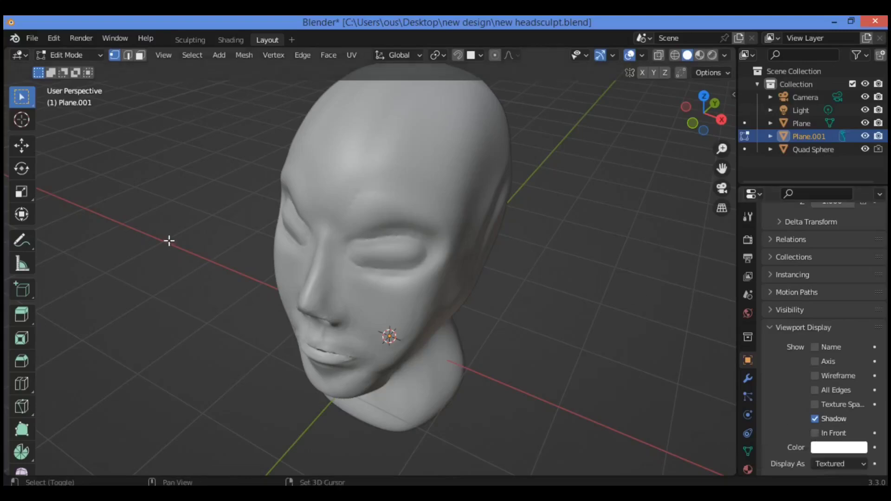
key(shift+a)
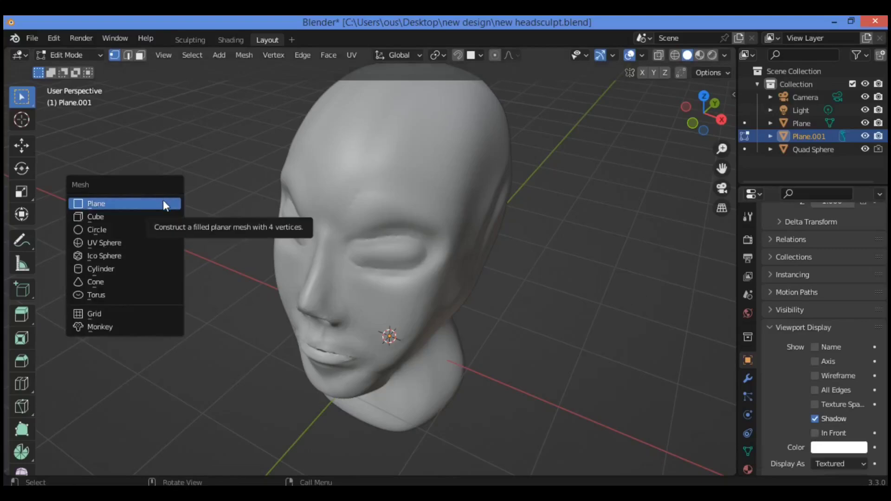
click(163, 200)
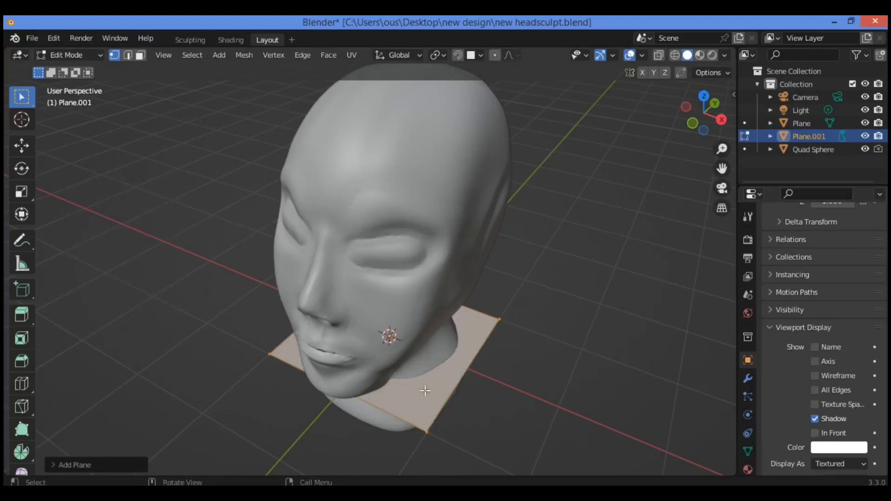
Raise the new plane along Z to the upper part of the head and scale it down slightly
key(g)
key(z)
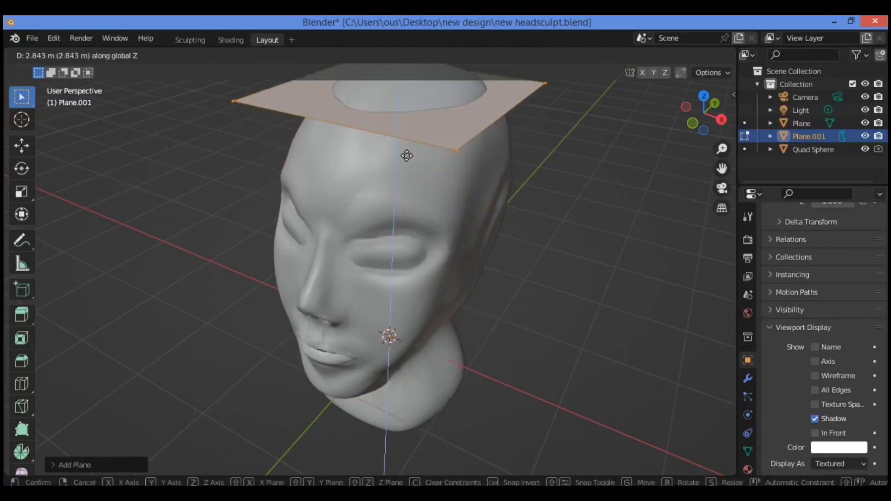
click(408, 157)
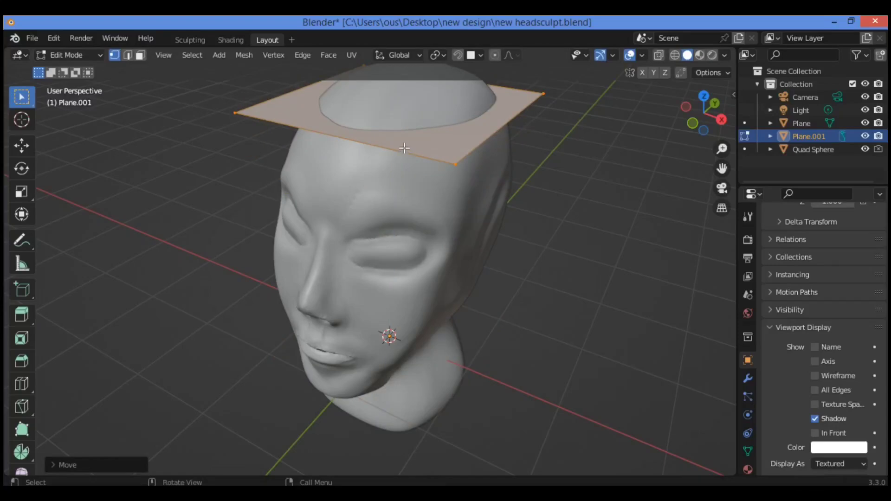
key(s)
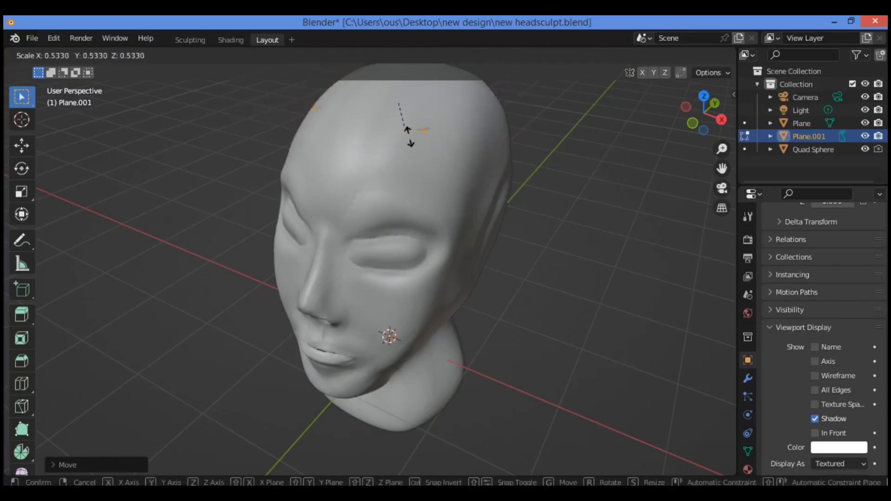
click(411, 138)
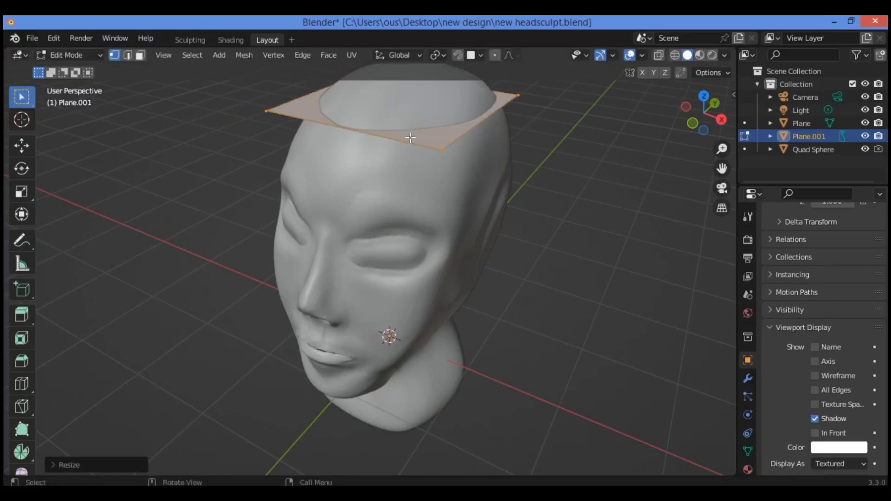
Move the plane forward along Y, shrink it to a small quad and position it over the forehead above the eye
key(g)
key(y)
click(377, 205)
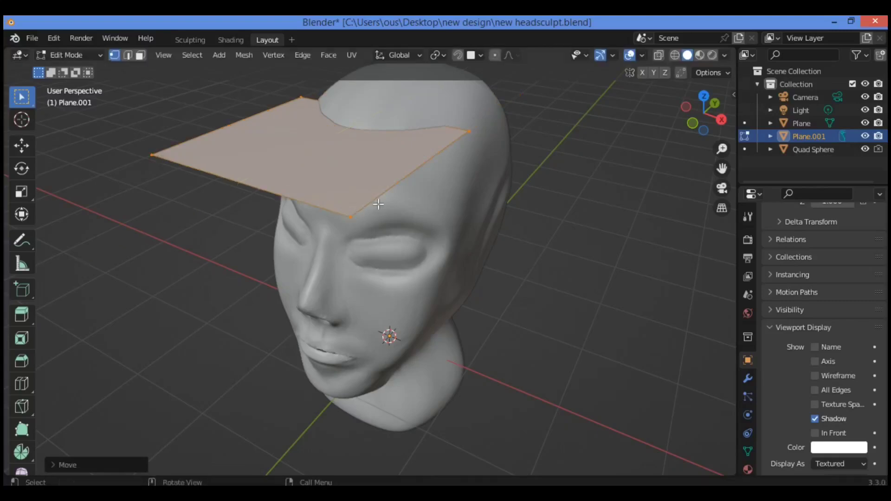
key(s)
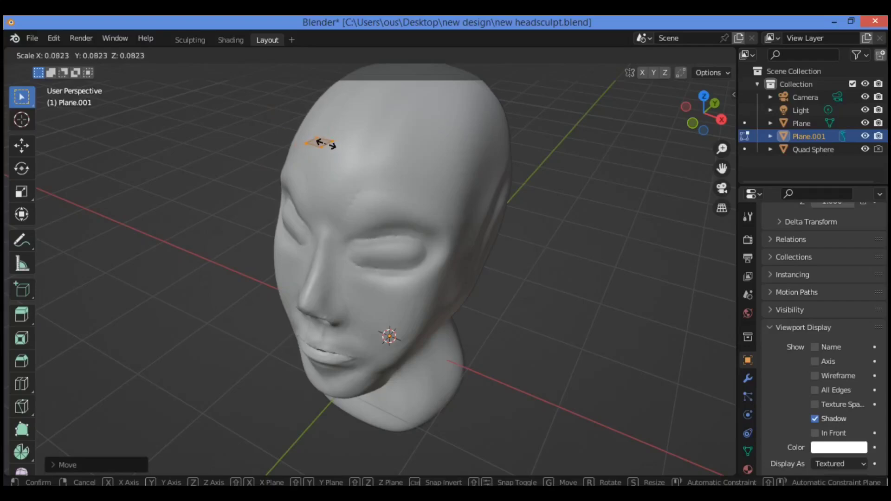
click(332, 147)
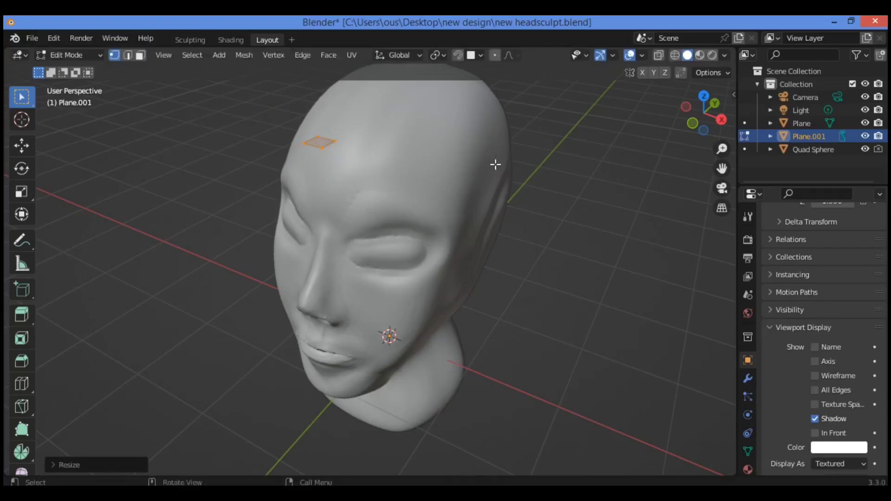
key(g)
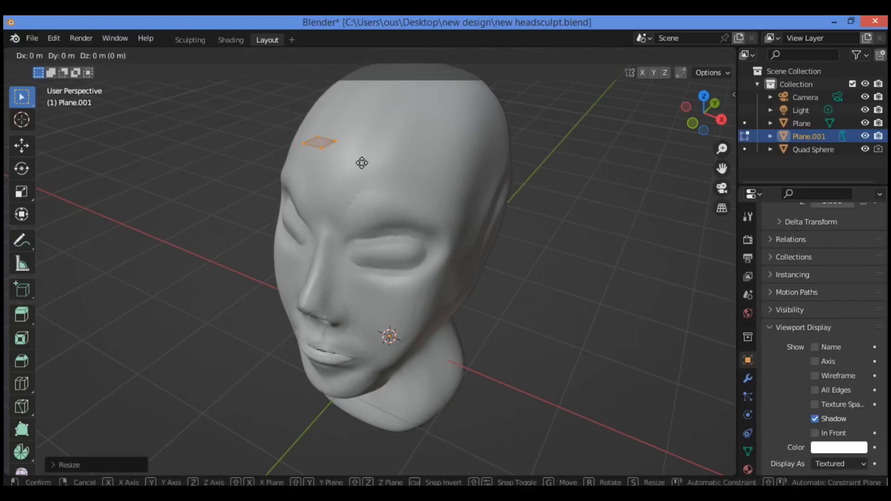
click(437, 174)
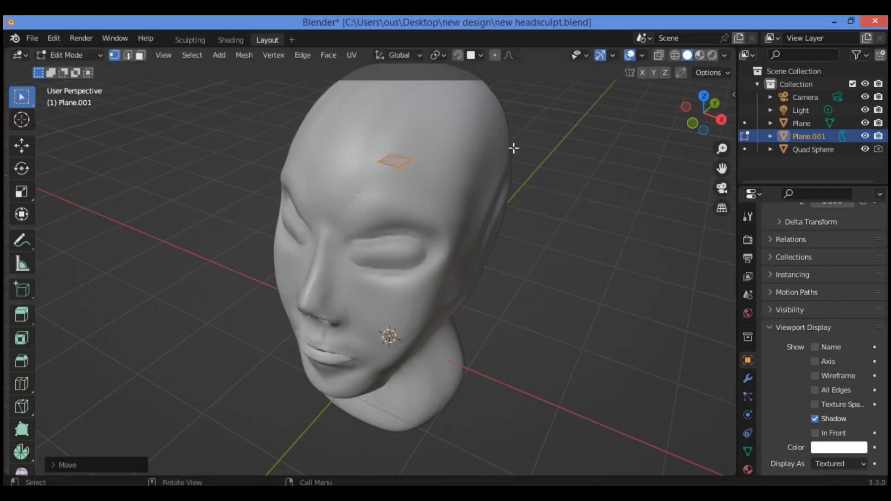
Enable snapping and move the small quad so its vertices land on the forehead surface of the sculpt
mouse_move(701, 128)
mouse_down()
mouse_move(727, 155)
mouse_move(693, 123)
mouse_up()
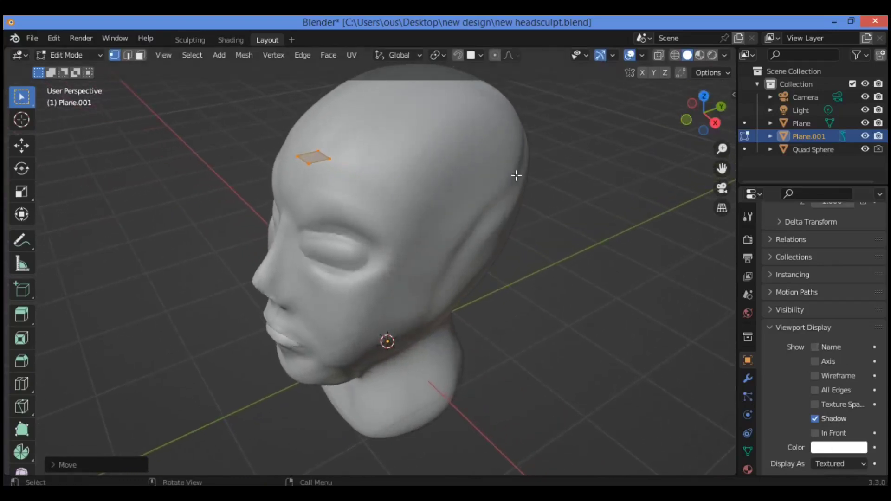
click(457, 55)
click(457, 54)
click(481, 55)
click(480, 54)
click(349, 198)
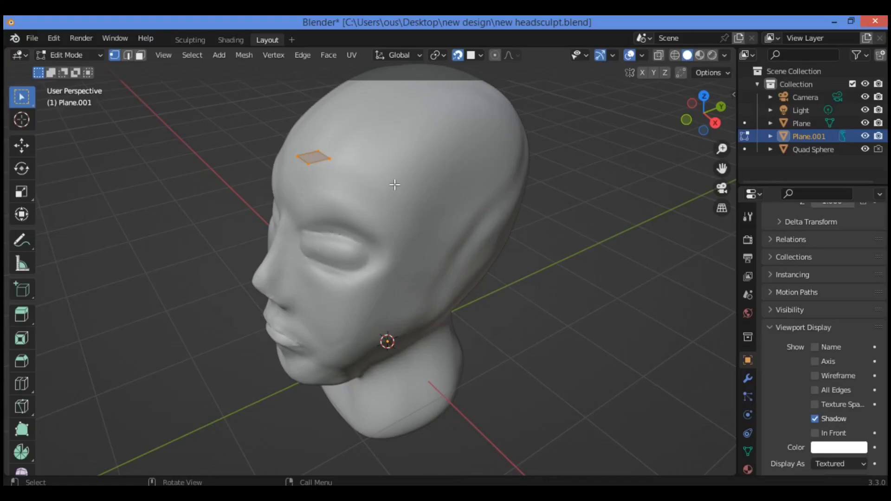
key(g)
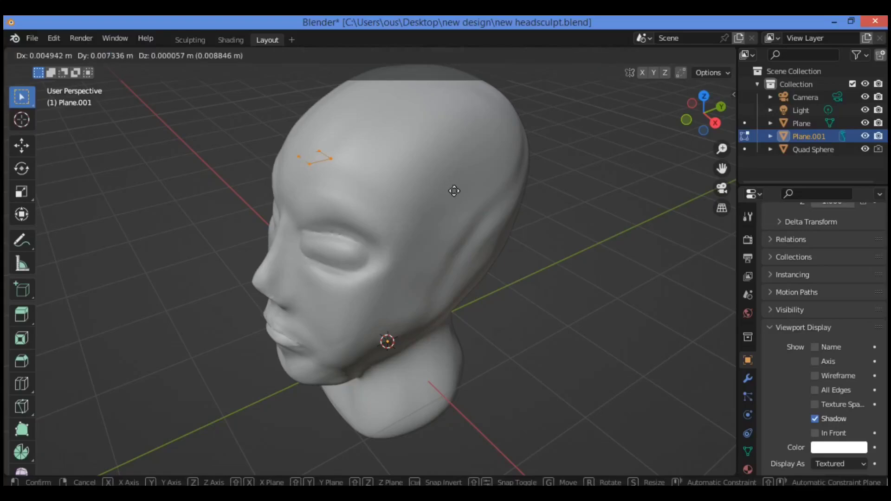
click(447, 189)
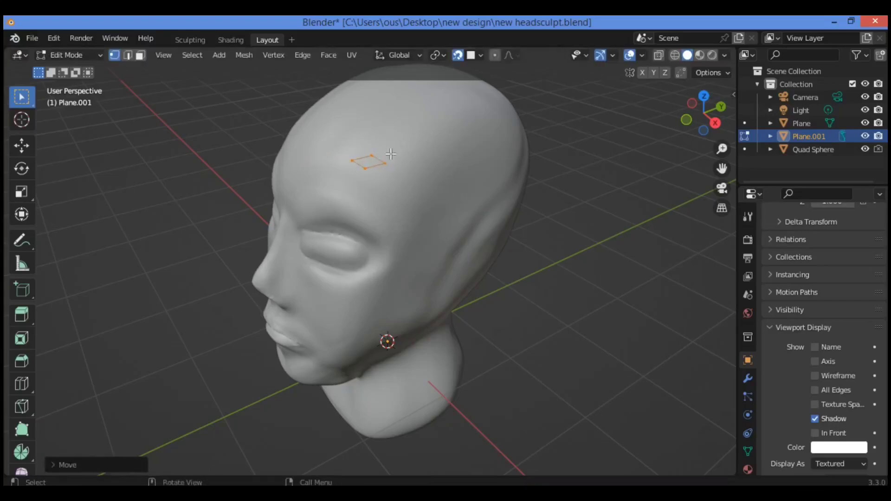
Select the quad's two upper vertices and move them along the forehead to make the face squarer
scroll(443, 152, up, 2)
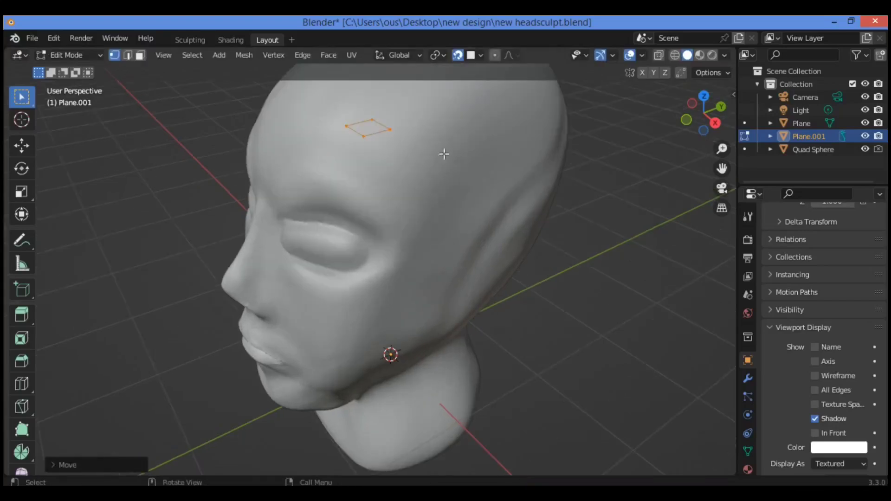
drag(721, 168, 747, 260)
drag(705, 110, 518, 145)
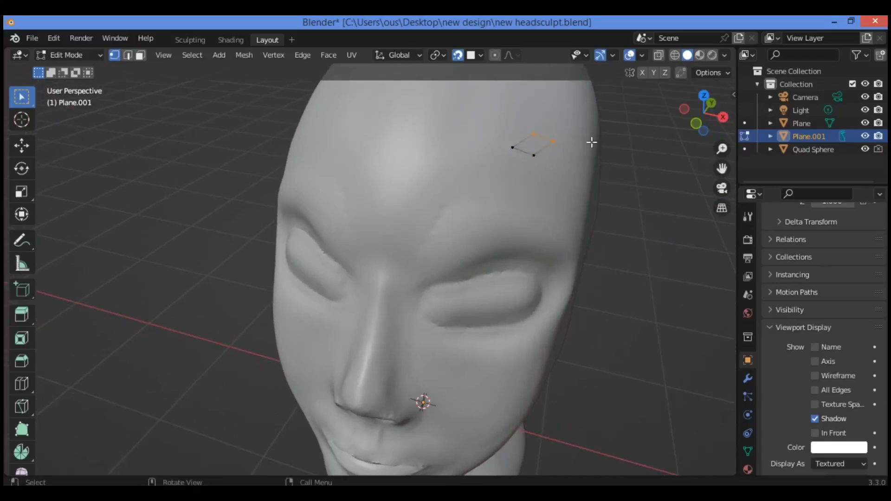
key(g)
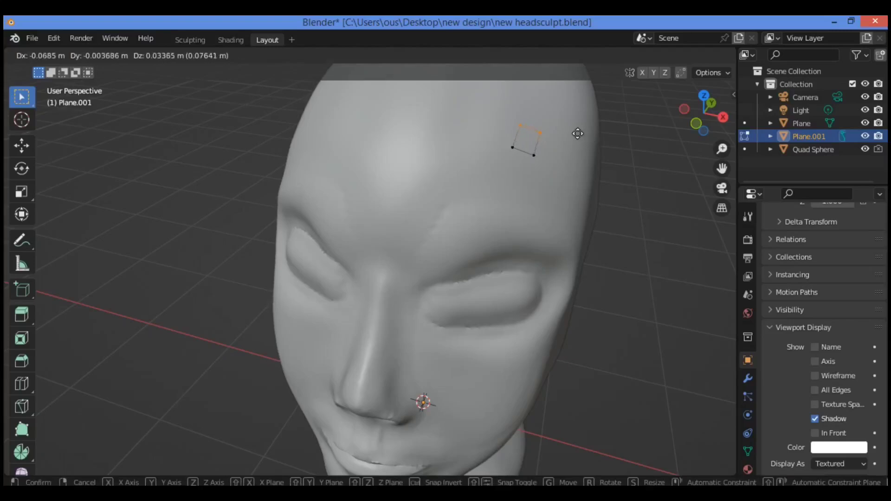
click(577, 134)
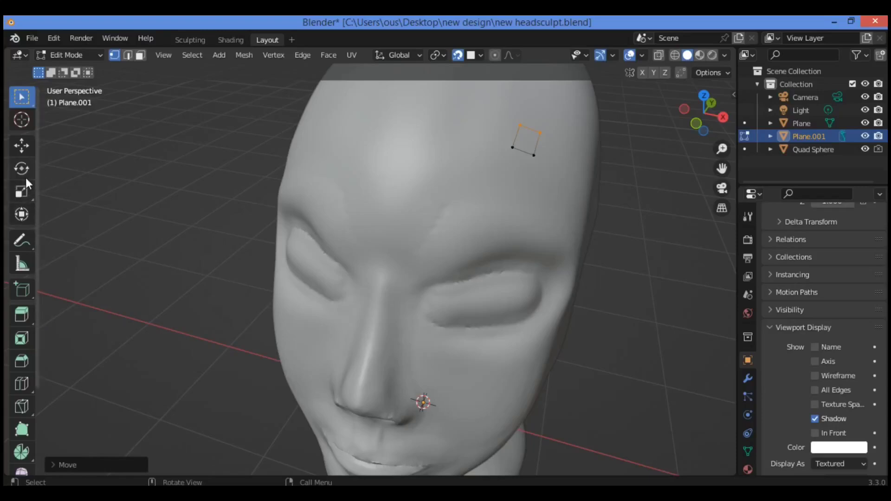
Activate Poly Build with both vertex and edge selection enabled, adjusting the quad's upper corner nearest the forehead's centre
scroll(22, 192, down, 5)
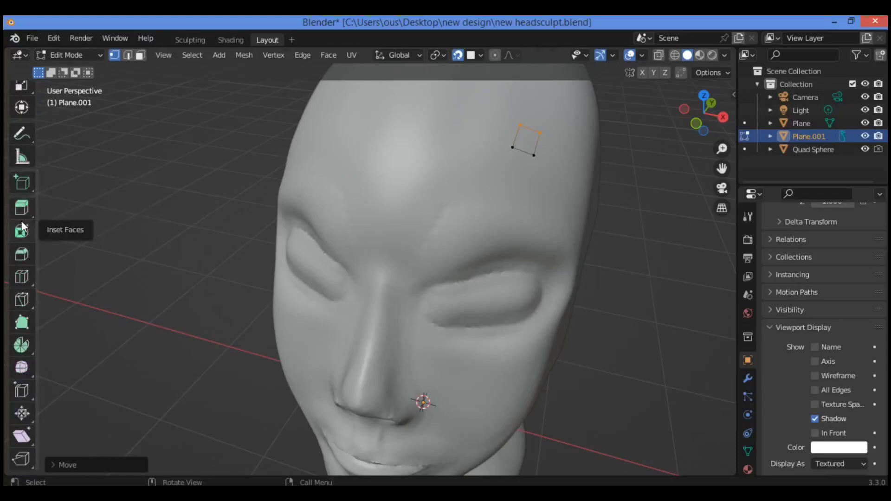
click(23, 322)
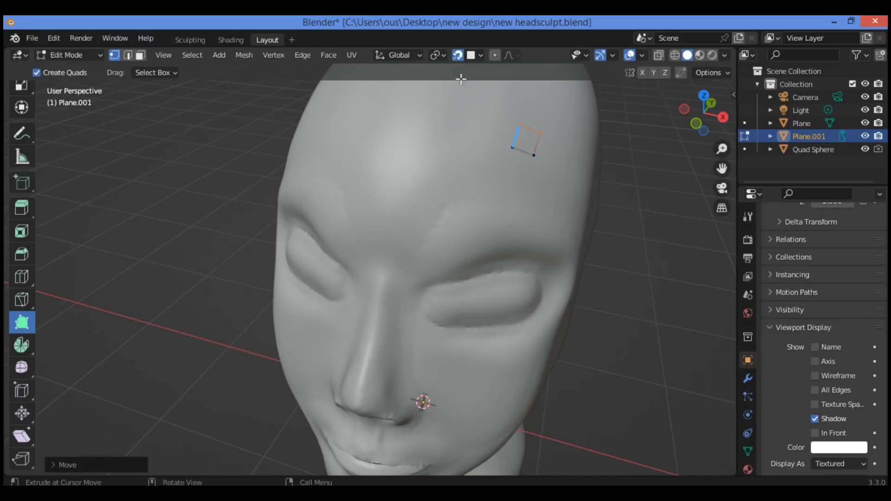
click(127, 57)
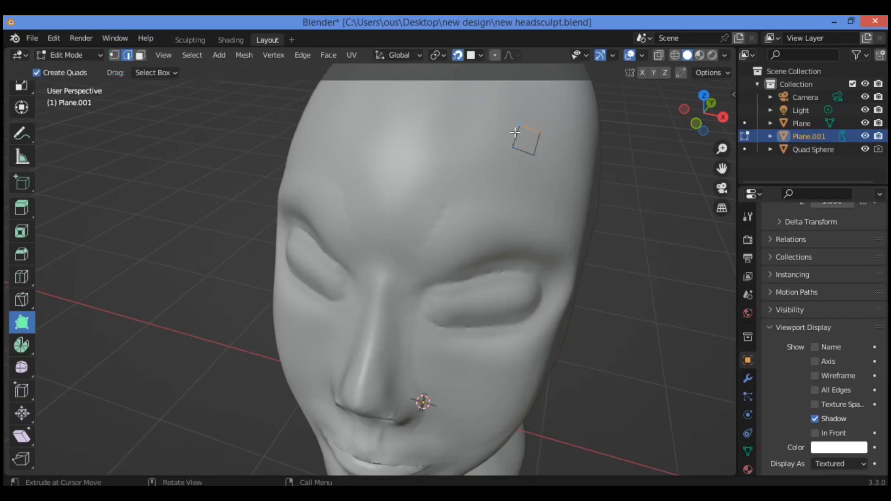
mouse_move(515, 134)
mouse_down()
mouse_move(503, 133)
mouse_move(527, 130)
mouse_up()
click(128, 55)
Extrude the quad's edges with Poly Build toward the forehead's centre, upward and toward the temple to form connected quads
drag(488, 119, 484, 118)
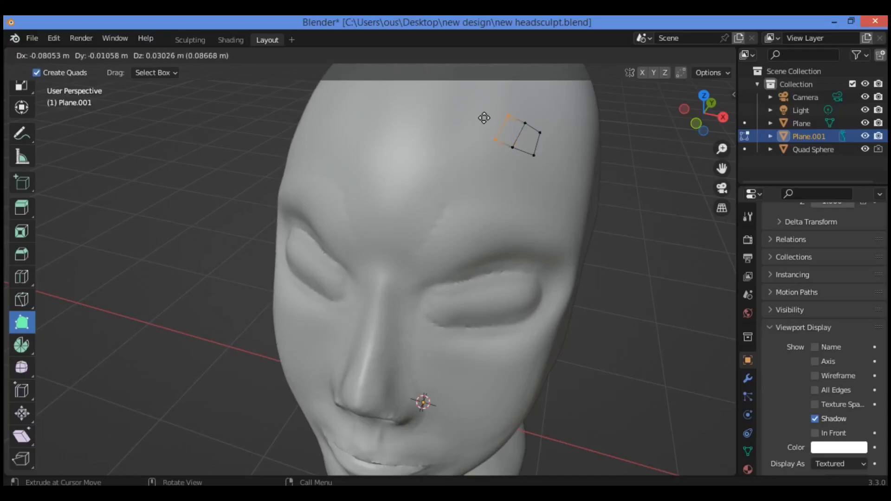
mouse_move(484, 118)
mouse_down()
mouse_move(472, 115)
mouse_move(481, 117)
mouse_up()
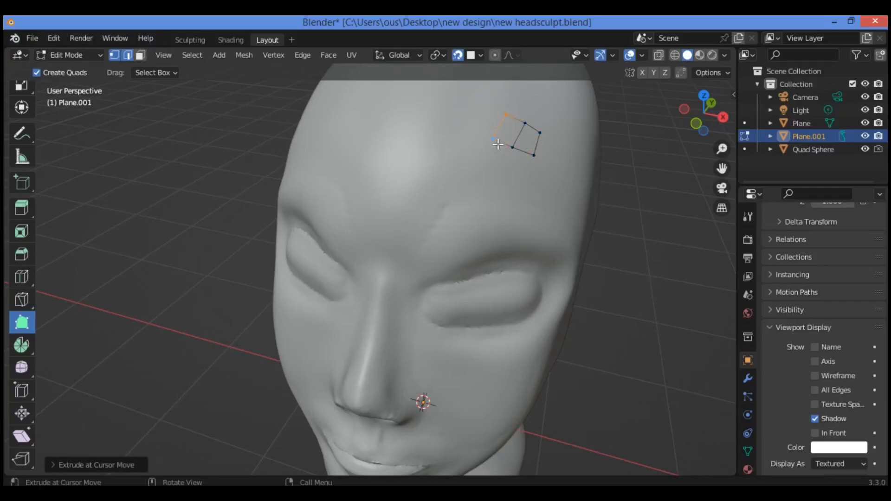
click(539, 142)
scroll(539, 143, up, 2)
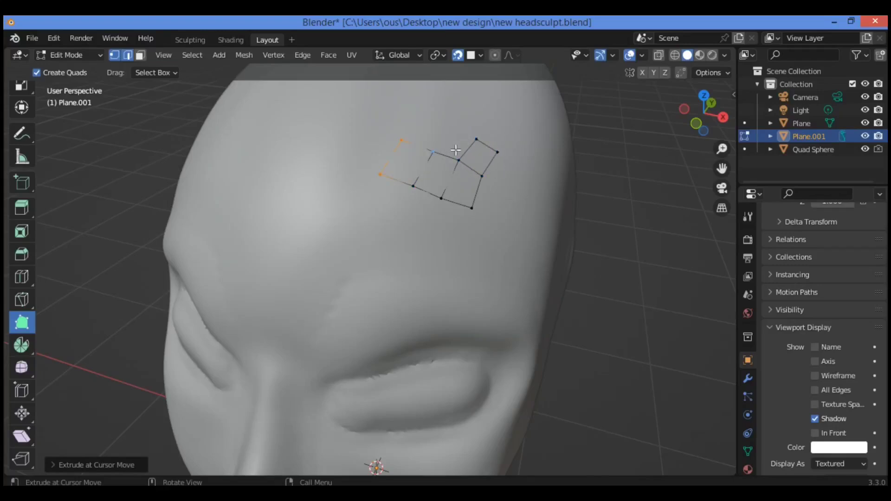
ctrl+click(439, 197)
drag(516, 105, 526, 86)
drag(540, 191, 566, 215)
Shift two lower-edge vertices and one inner vertex of the forehead patch to even out the quads
drag(474, 210, 465, 204)
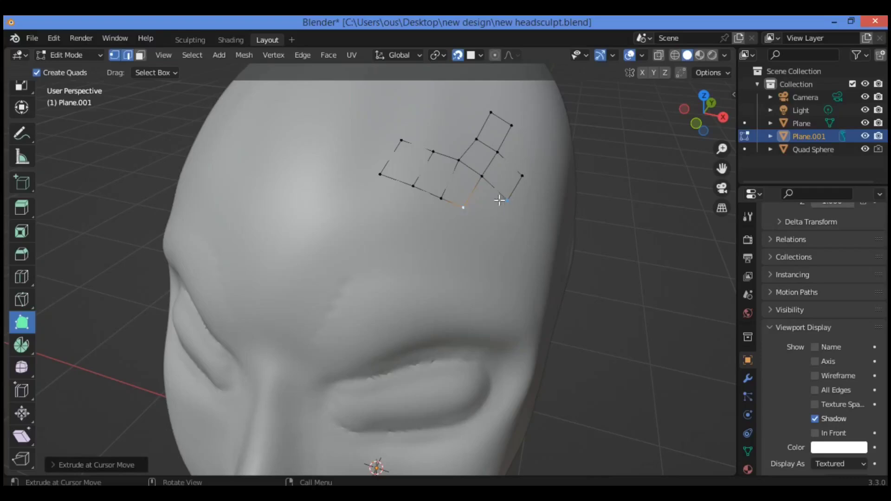
key(g)
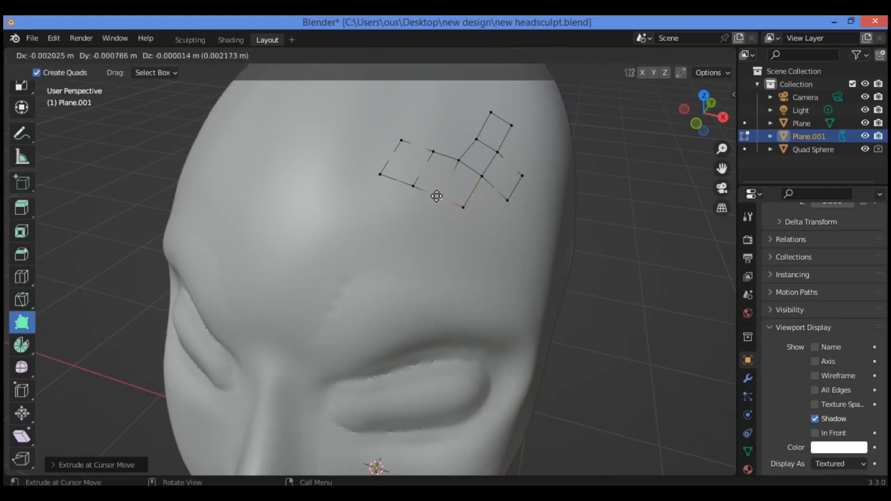
click(476, 166)
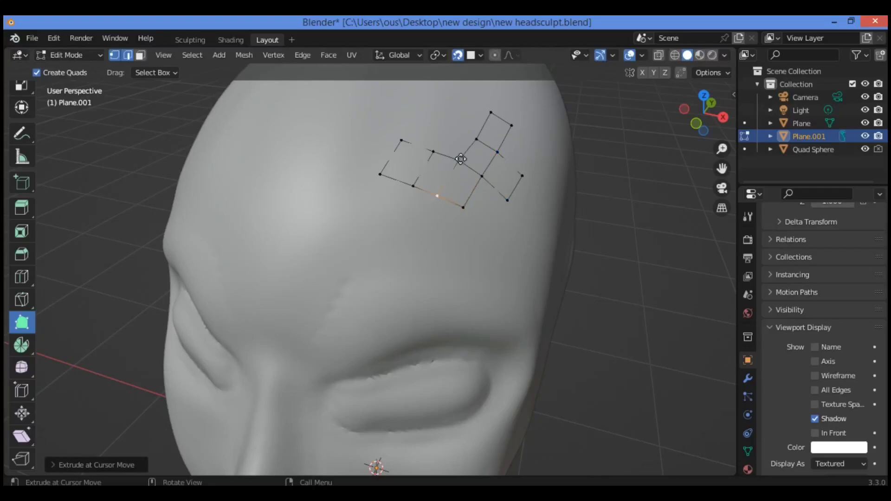
click(459, 160)
key(g)
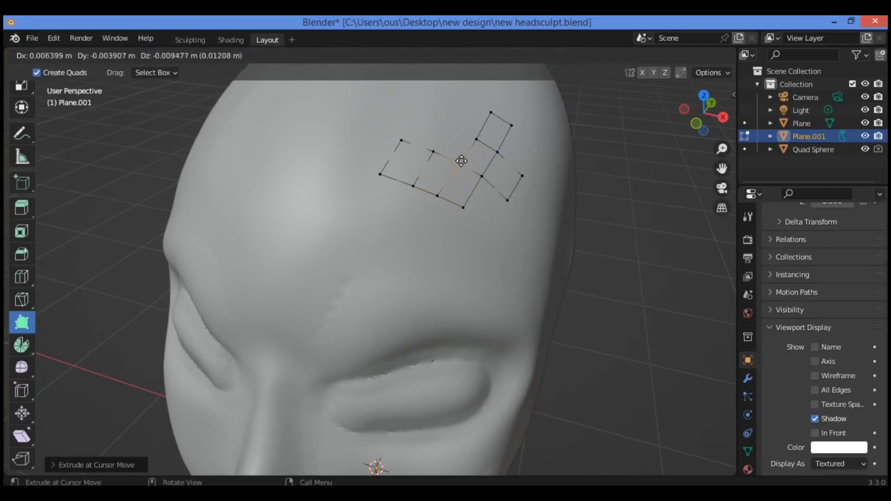
click(471, 164)
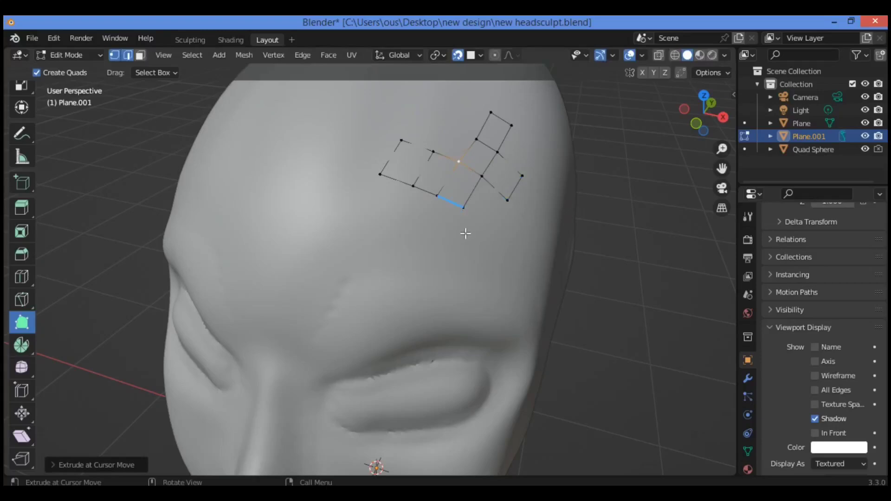
Extrude more quads downward, toward the temple and toward the forehead's centre, and nudge a vertex on the patch's lower edge
drag(460, 245, 446, 270)
drag(543, 214, 554, 236)
drag(706, 112, 587, 155)
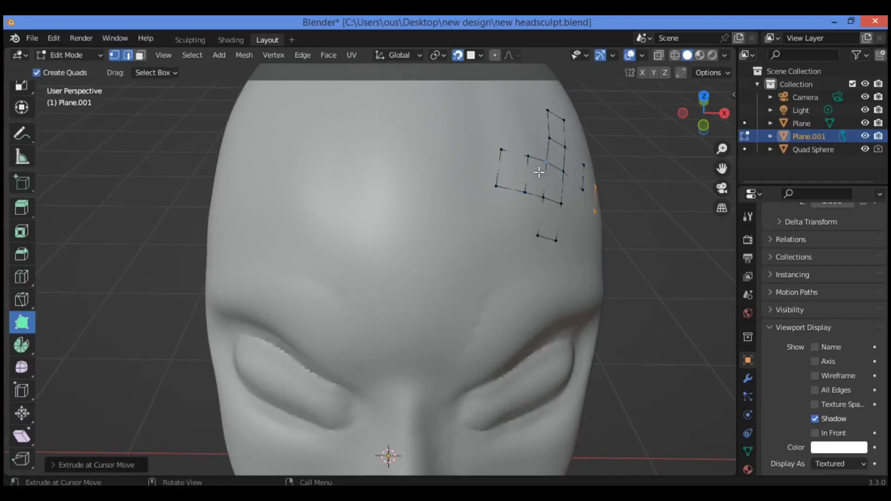
drag(451, 157, 425, 154)
drag(595, 173, 594, 175)
ctrl+click(542, 197)
mouse_move(543, 197)
mouse_down()
mouse_move(503, 226)
mouse_move(541, 201)
mouse_move(513, 207)
mouse_move(507, 215)
mouse_move(549, 192)
mouse_move(540, 198)
mouse_up()
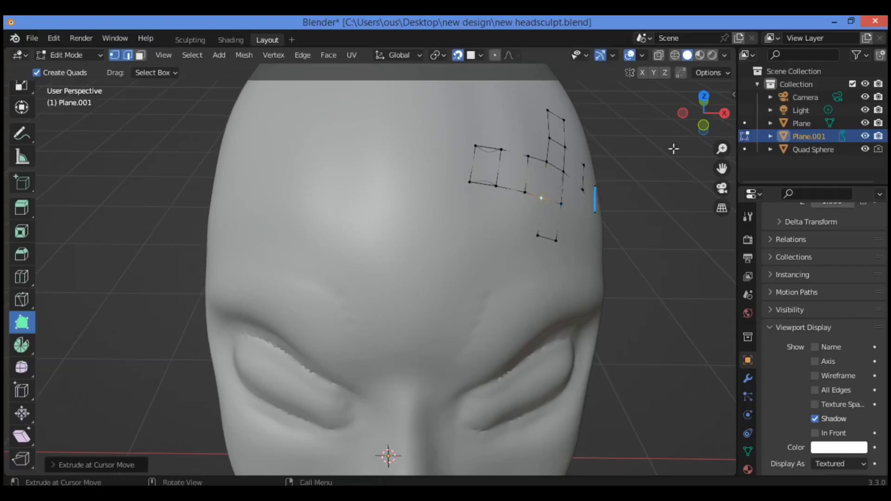
drag(702, 113, 591, 185)
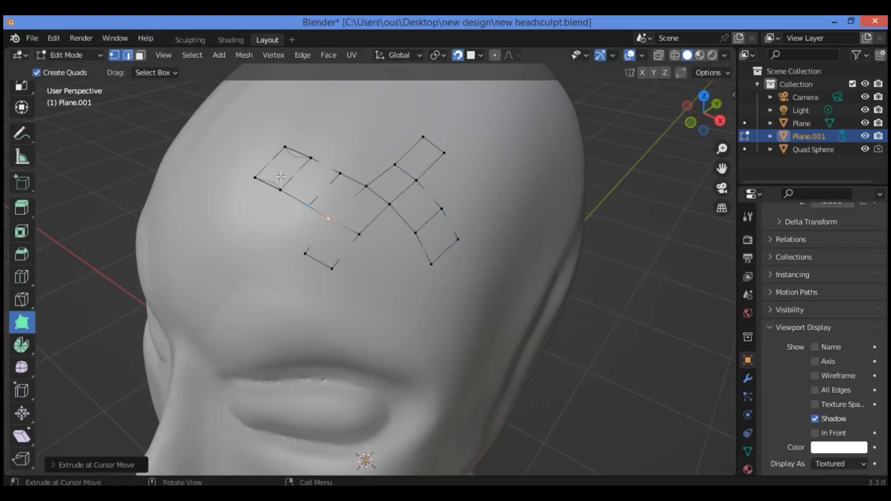
drag(703, 119, 691, 124)
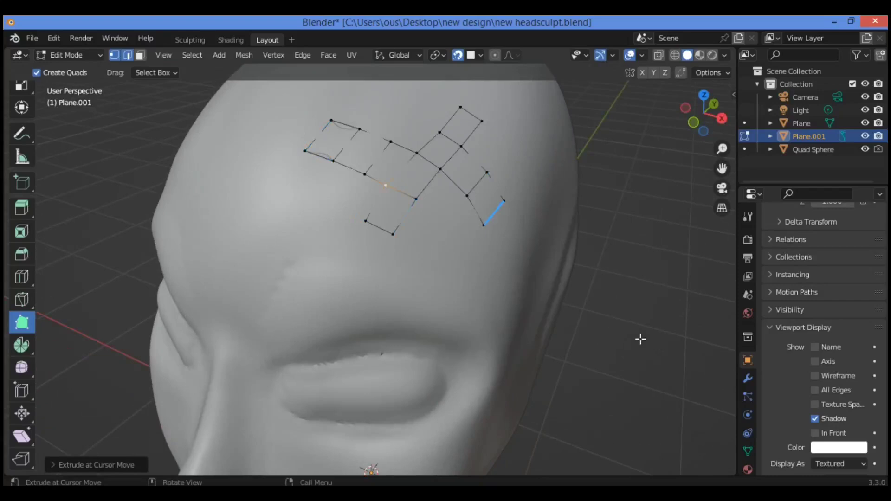
Add a Mirror modifier so the forehead patch is mirrored across X onto the other side of the head
click(748, 377)
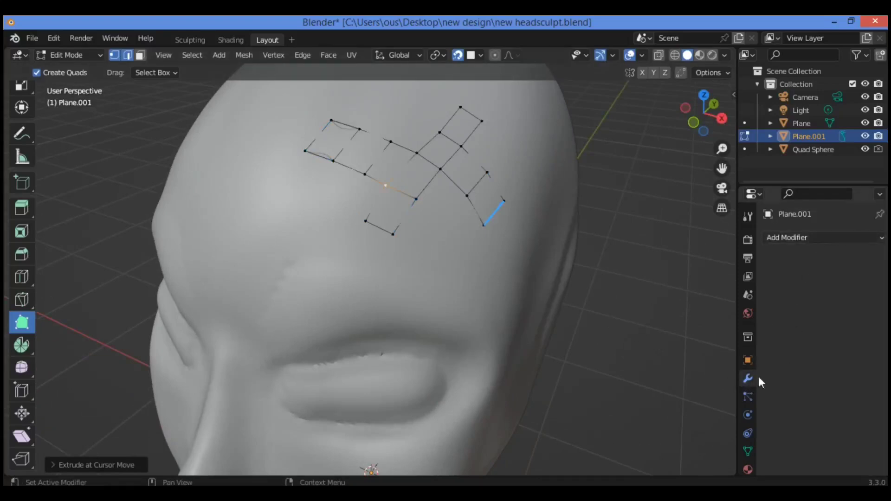
click(824, 241)
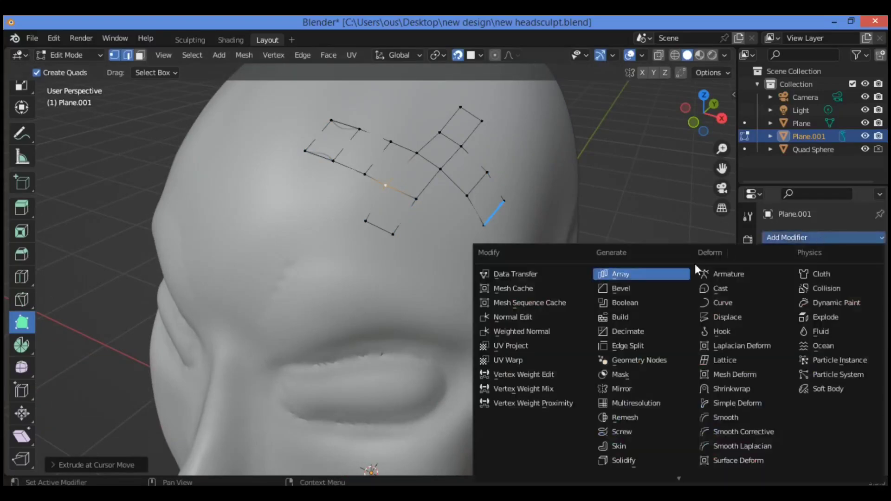
click(624, 388)
middle_drag(385, 185, 520, 191)
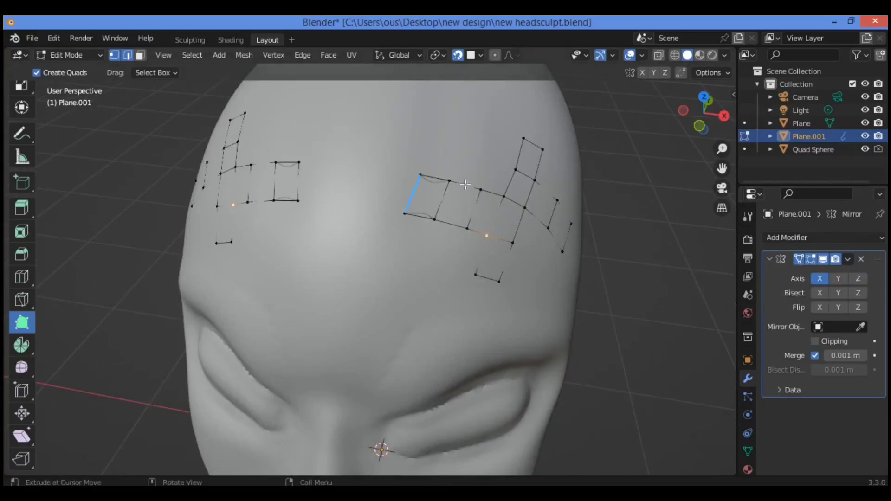
mouse_move(699, 113)
mouse_down()
mouse_move(710, 131)
mouse_move(709, 116)
mouse_move(733, 120)
mouse_move(710, 116)
mouse_up()
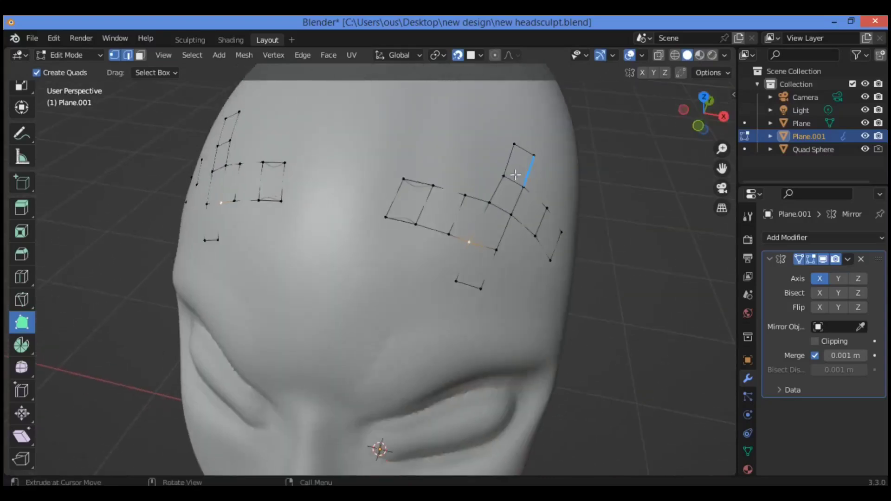